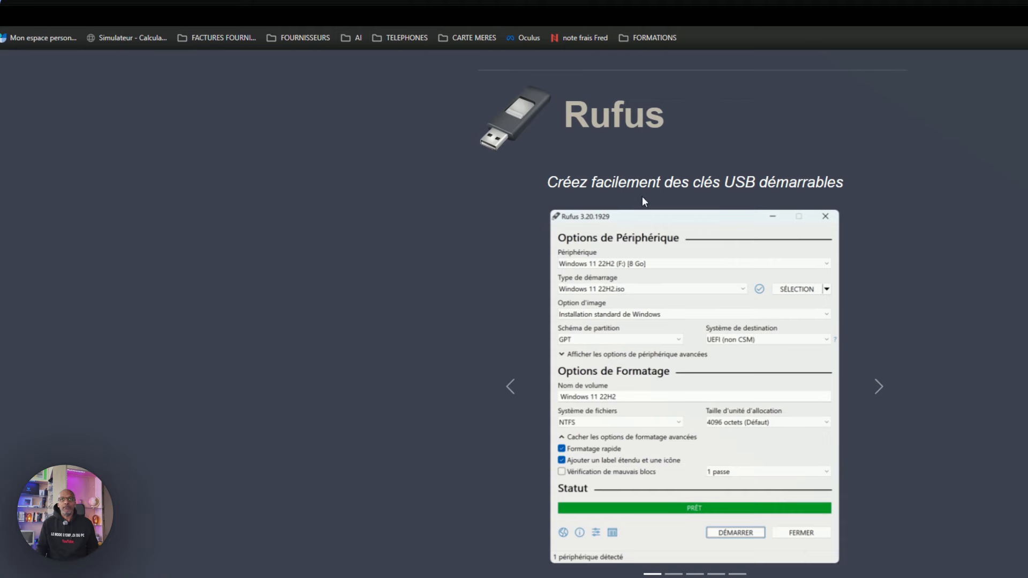
Launch the portable version of Rufus 4.6 from the downloads and allow it to look for updates online.
scroll(945, 278, down, 10)
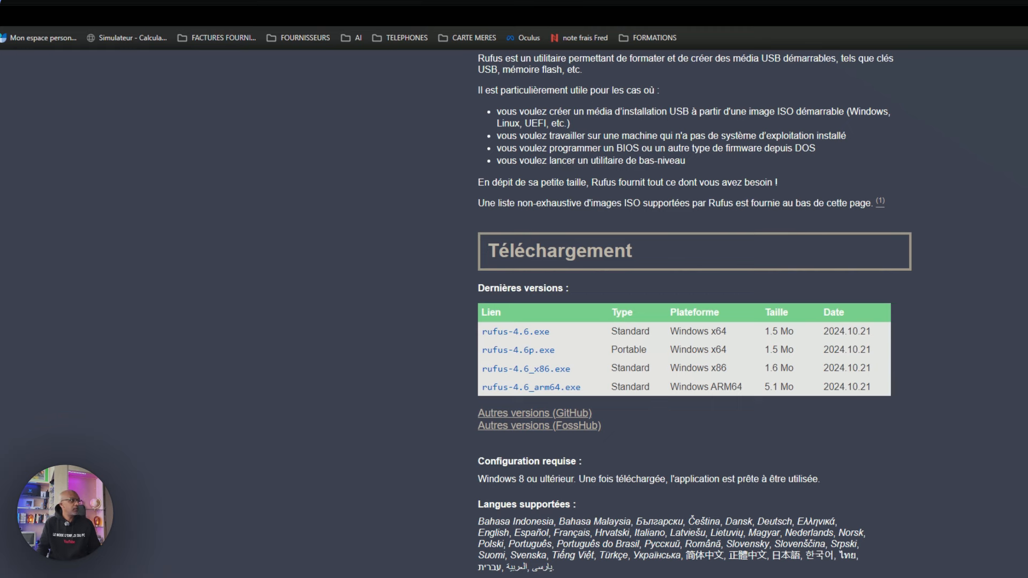
drag(0, 110, 493, 54)
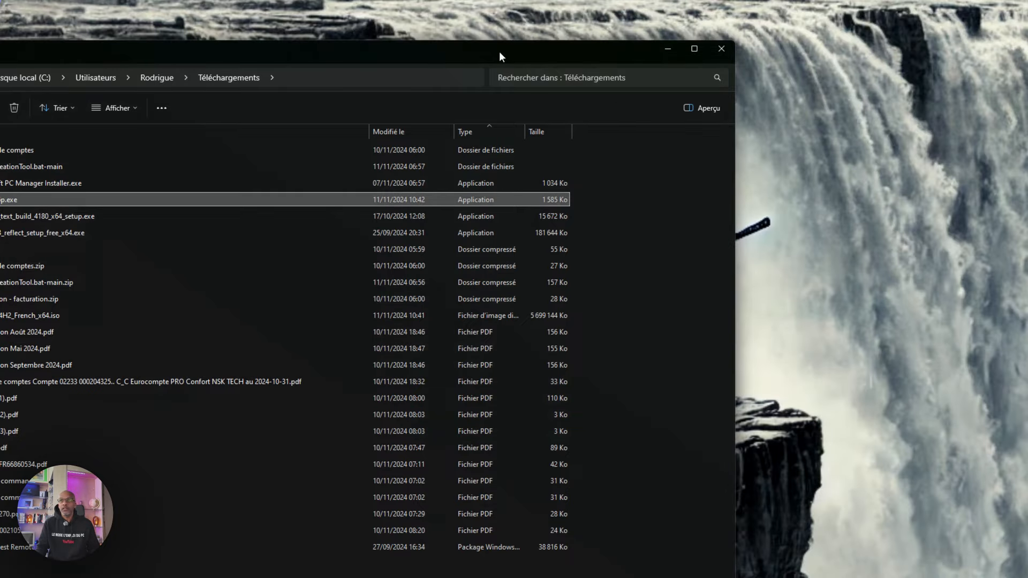
drag(499, 52, 1027, 57)
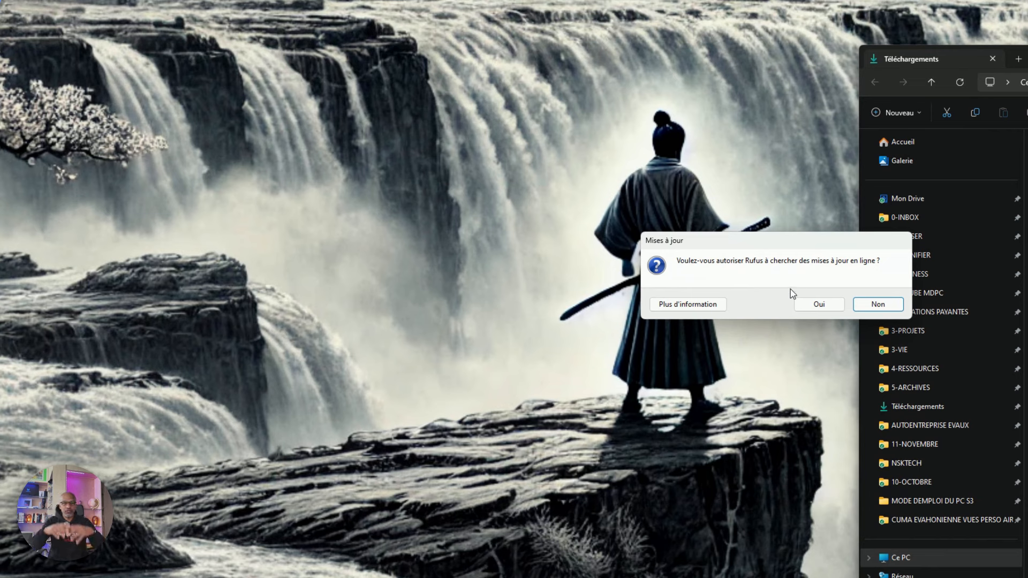
click(818, 303)
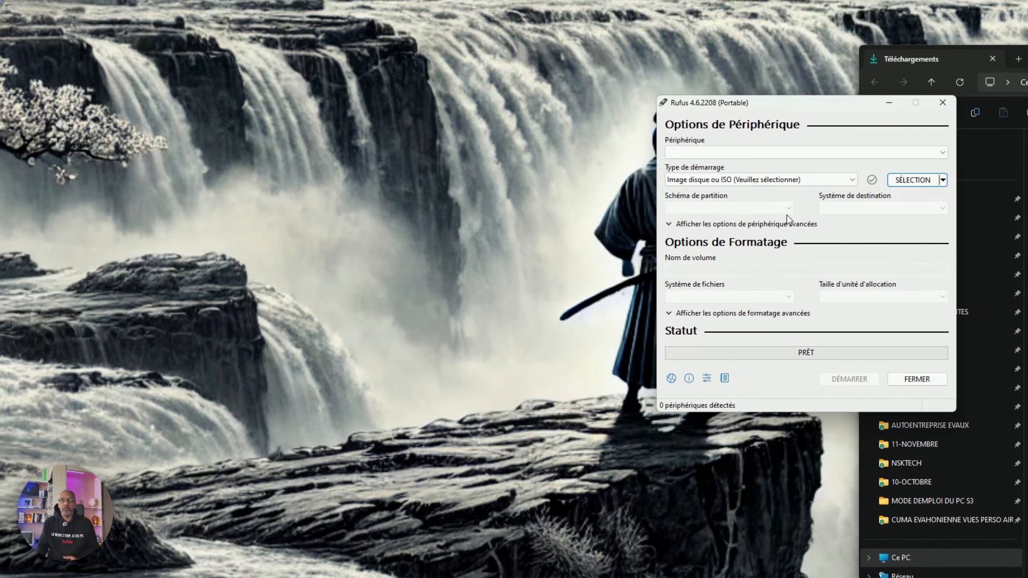
drag(826, 105, 312, 122)
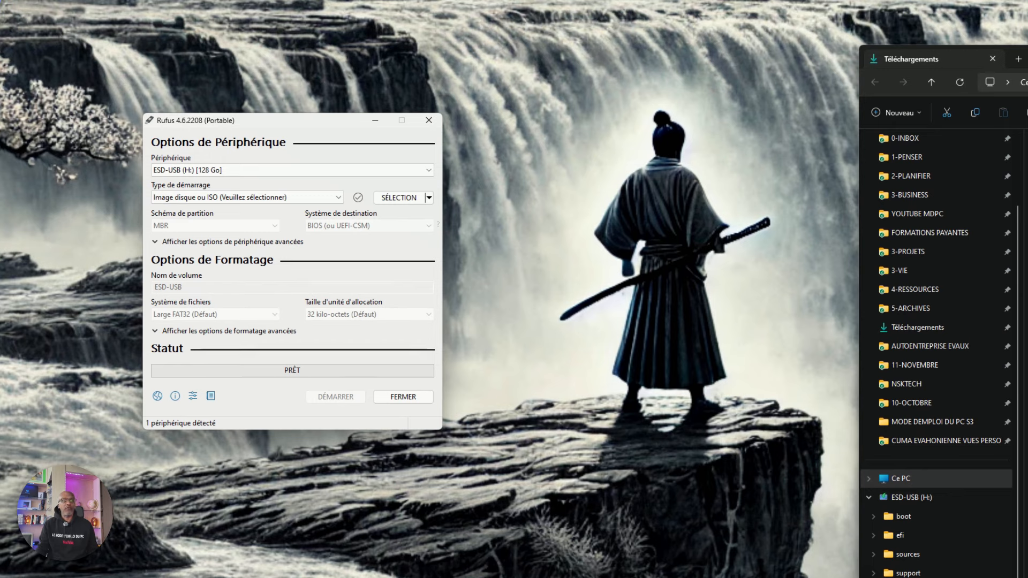
Load Win11_24H2_French_x64.iso from the Téléchargements folder as the boot image for the ESD-USB (H:) drive.
click(336, 198)
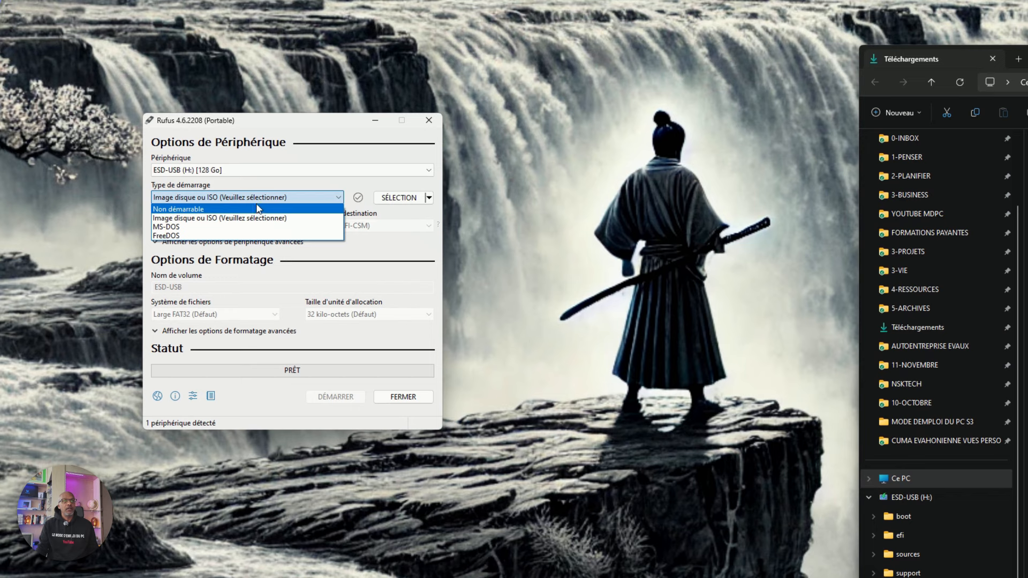
click(282, 197)
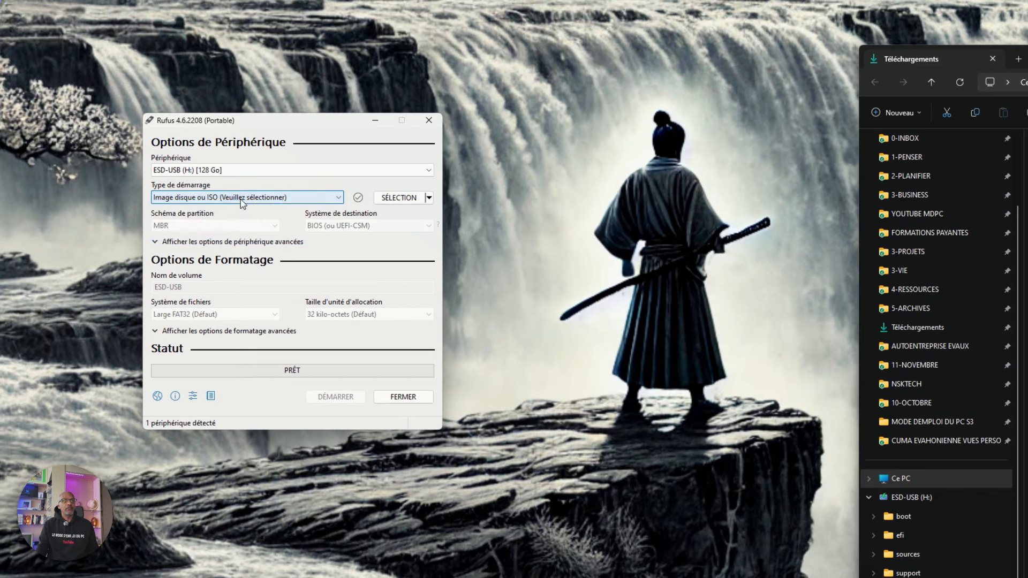
click(429, 197)
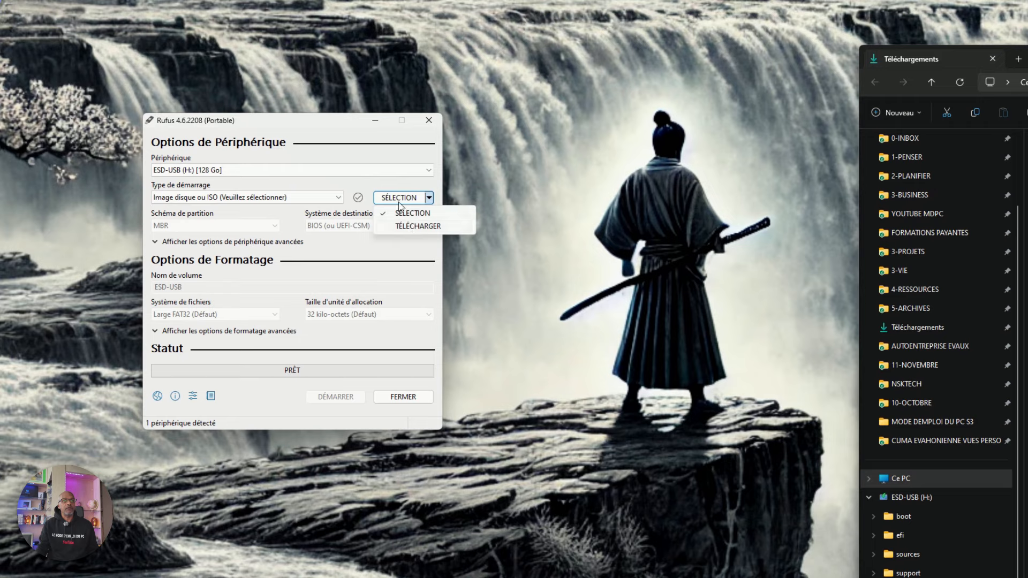
click(409, 212)
click(407, 198)
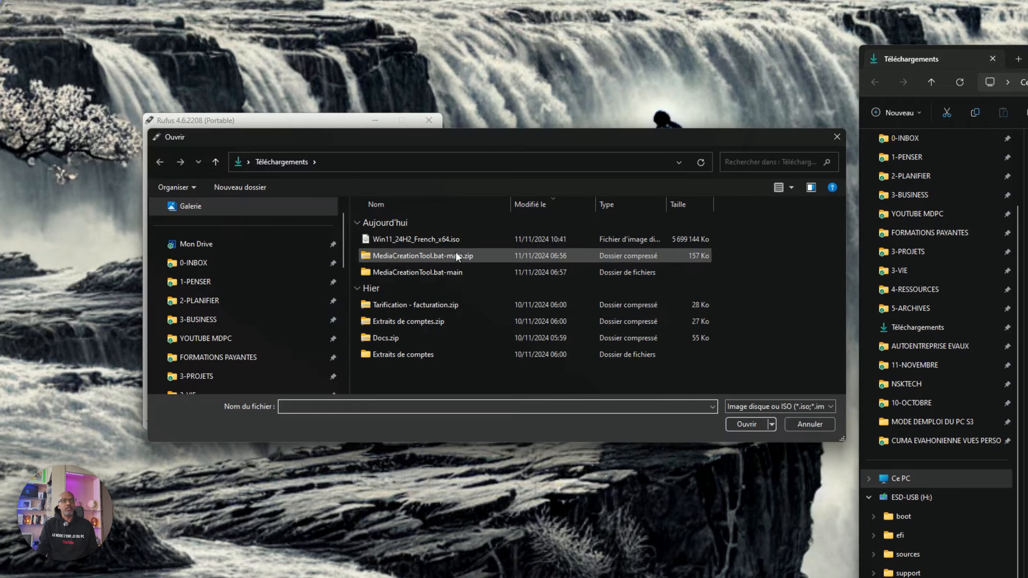
click(413, 240)
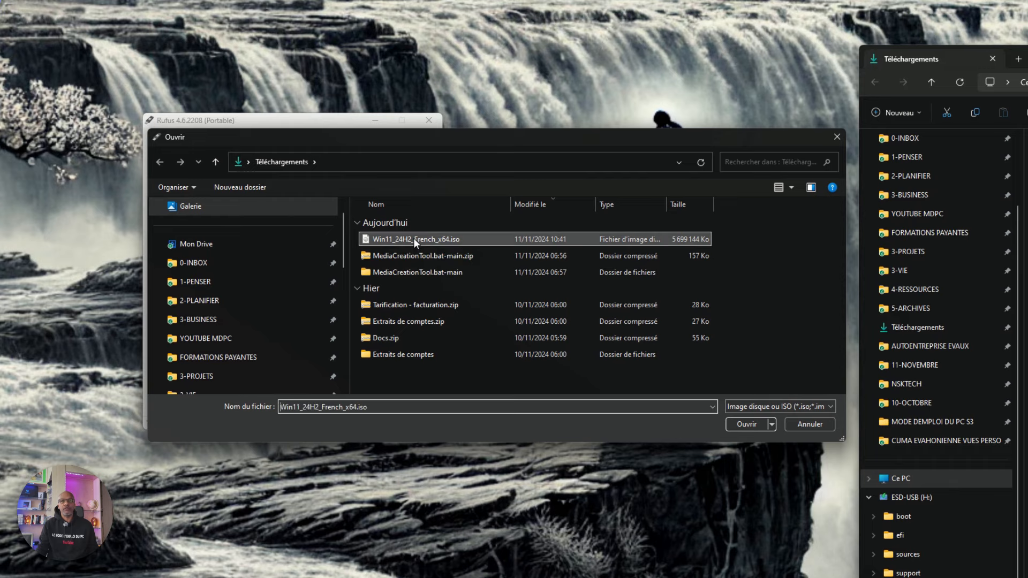
click(746, 424)
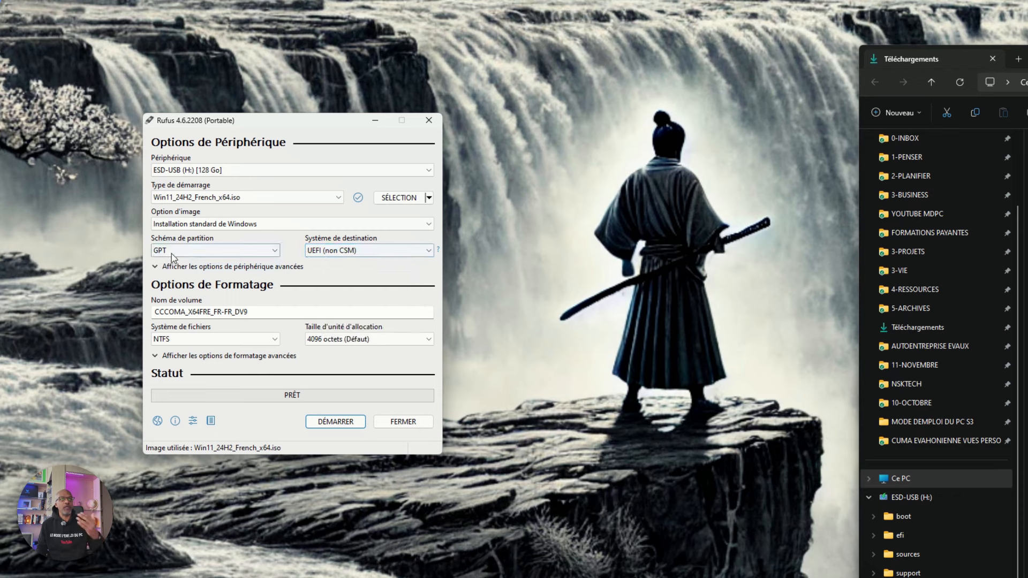
Set the partition scheme to MBR and name the volume w11MBRrufus.
click(271, 250)
click(213, 267)
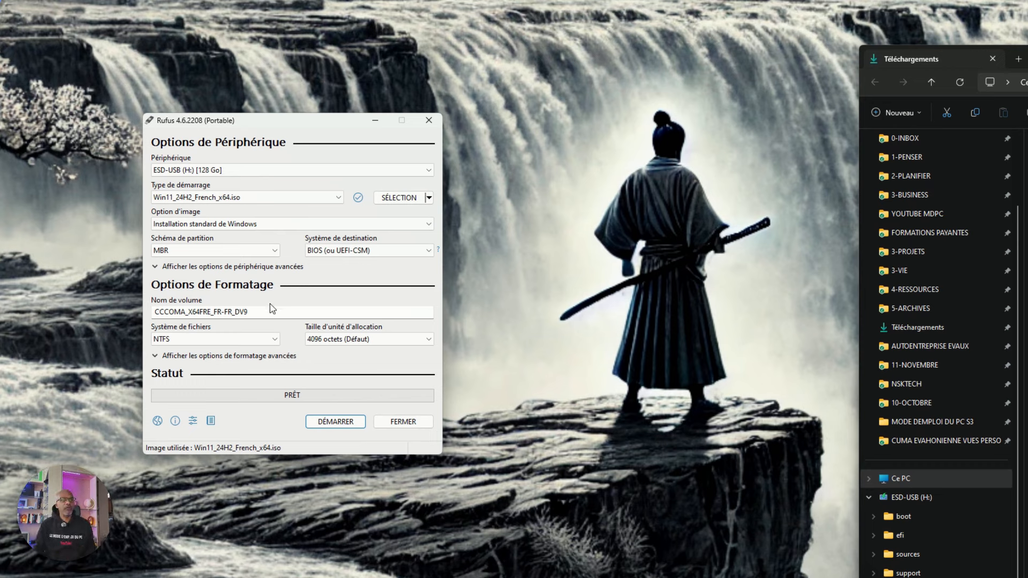
drag(266, 316, 80, 298)
key(BackSpace)
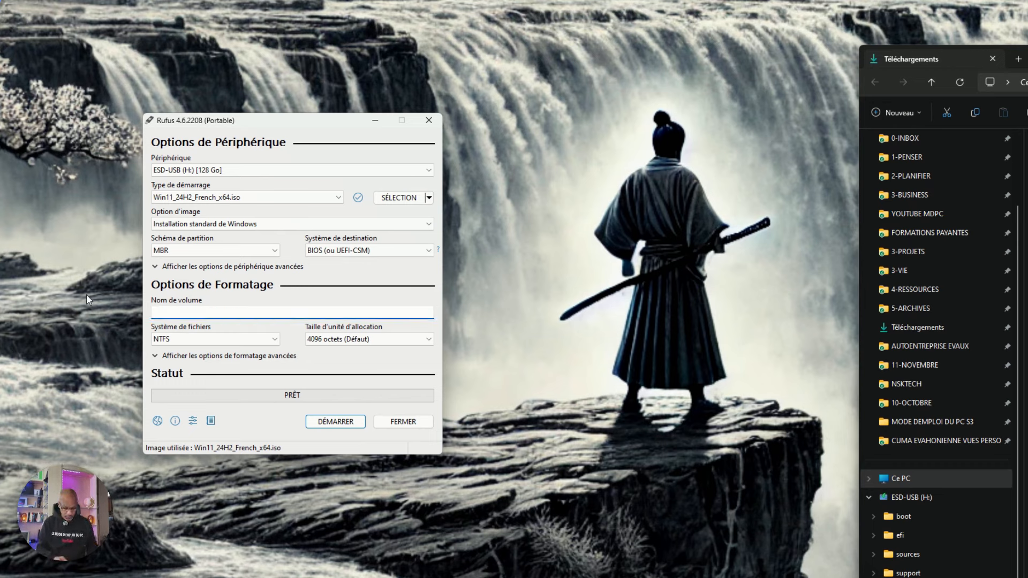
text(w11)
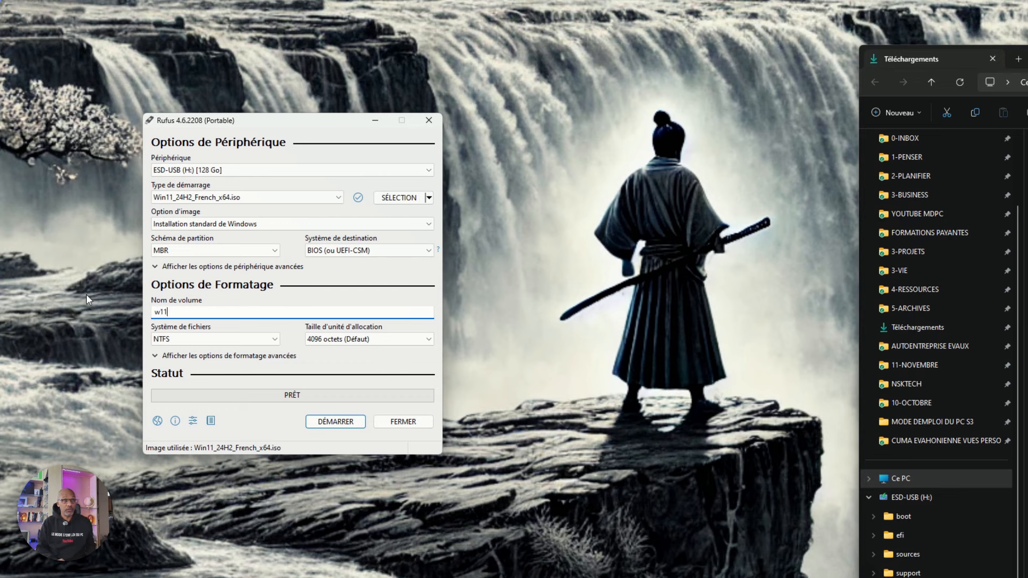
text(MBR)
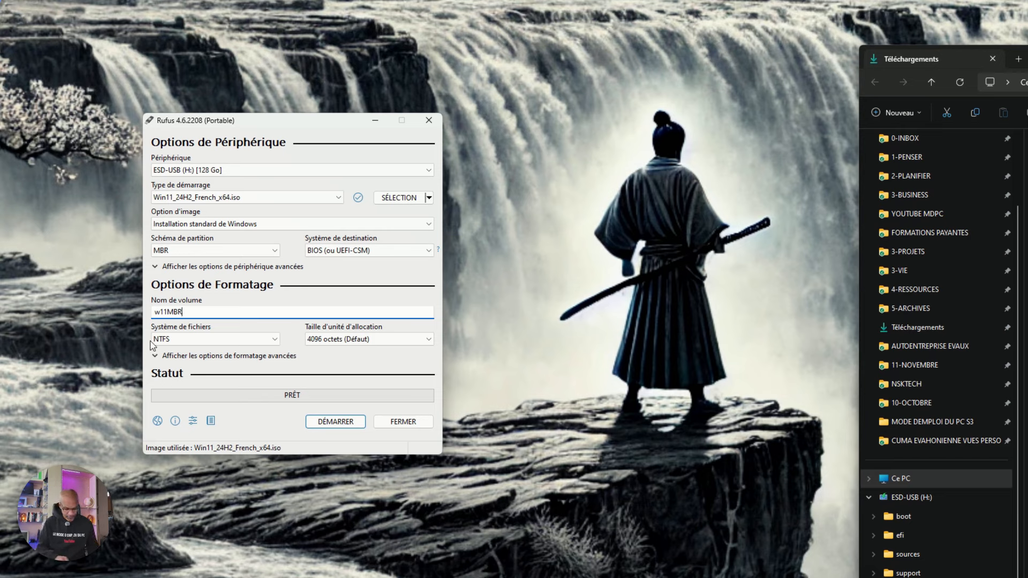
text(ufus)
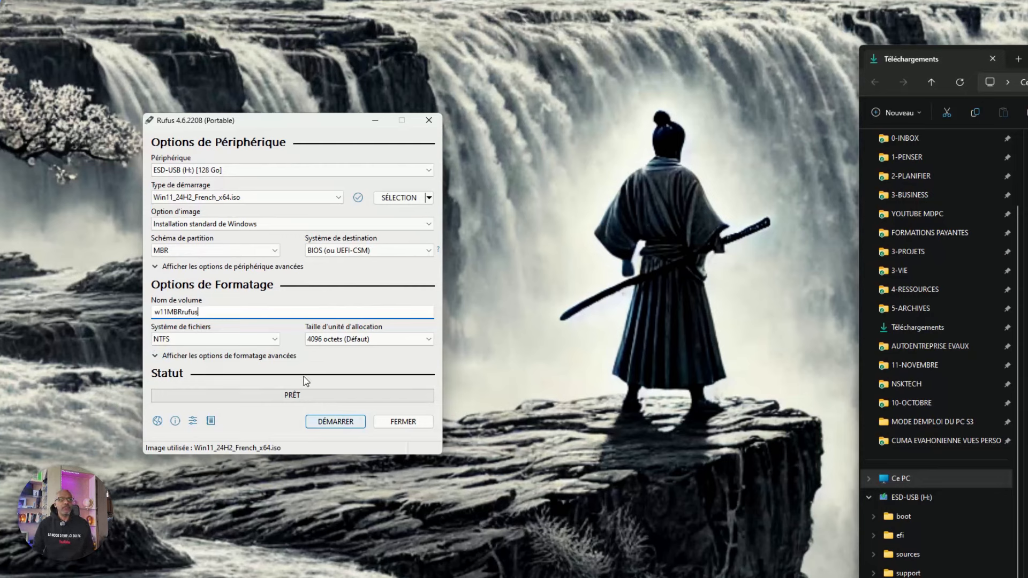
Start writing the USB drive with a local account named Utilisateur, data collection and automatic BitLocker encryption disabled, and confirm erasing the drive.
click(336, 423)
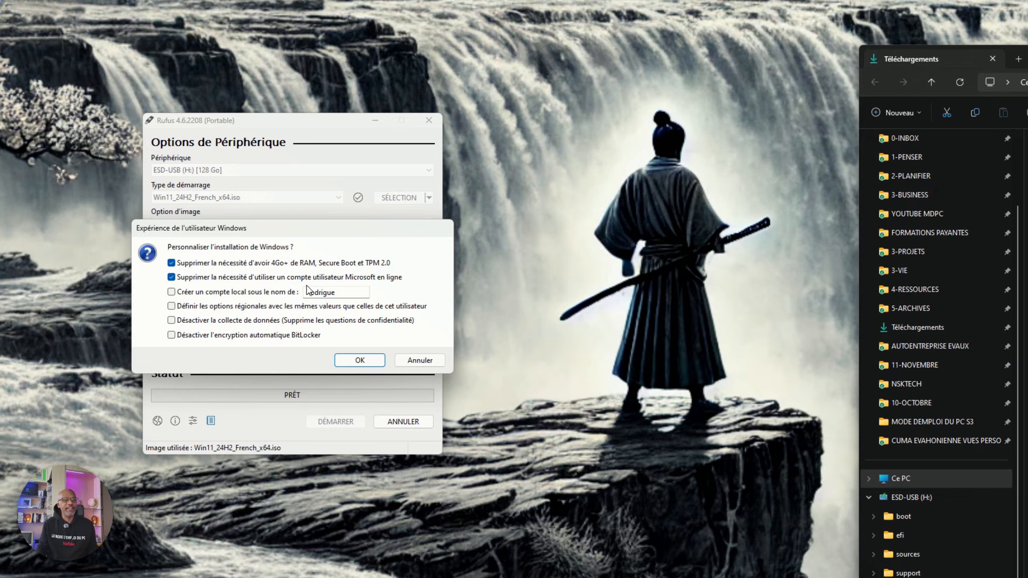
click(171, 293)
drag(352, 291, 280, 295)
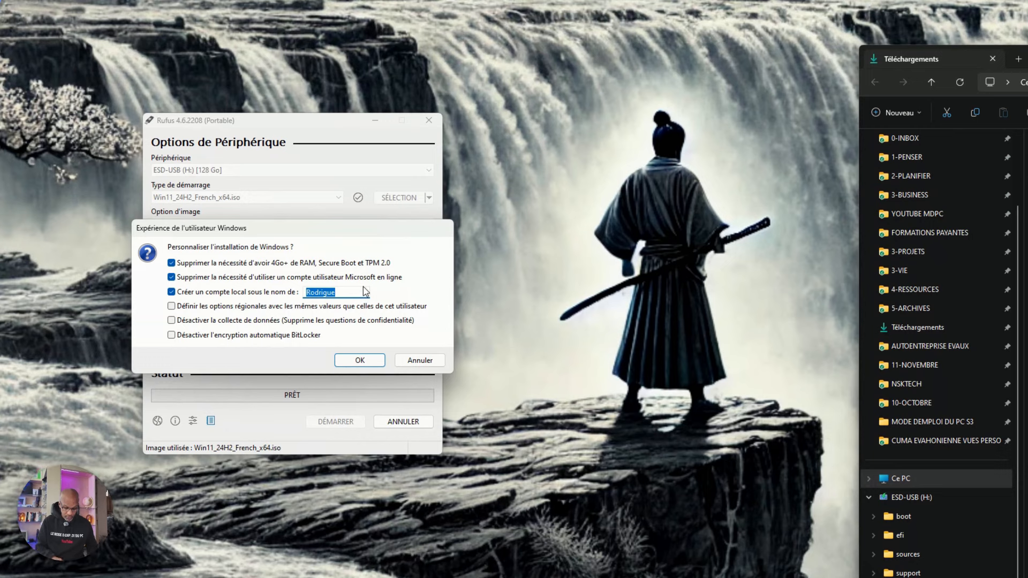
text(Utilisateur)
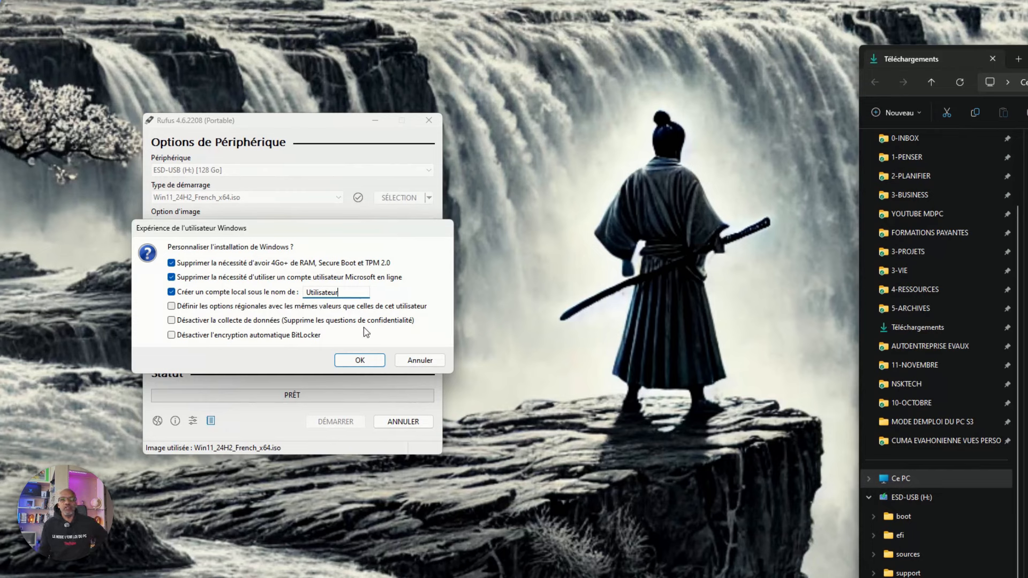
click(172, 321)
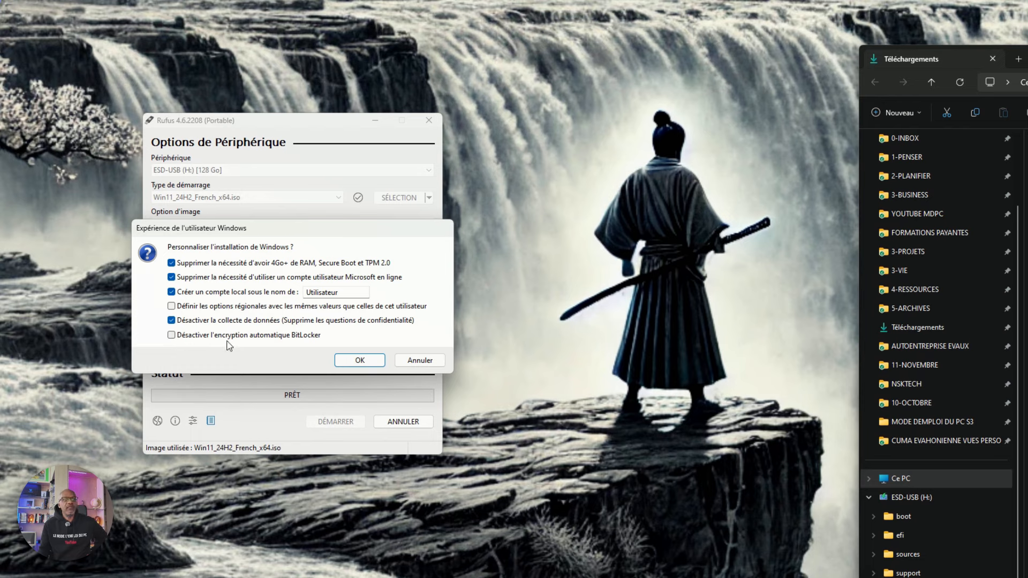
click(172, 336)
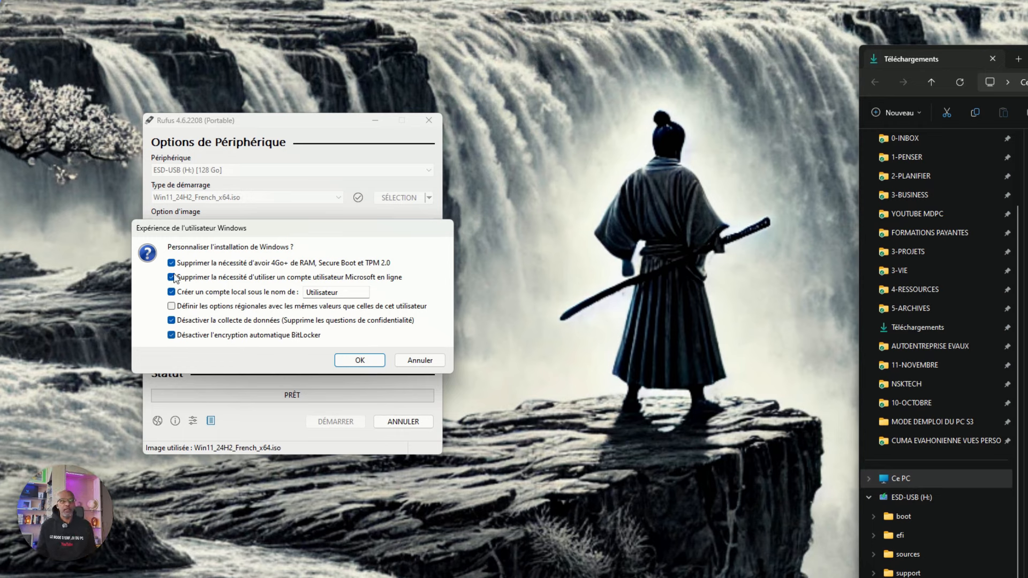
click(360, 362)
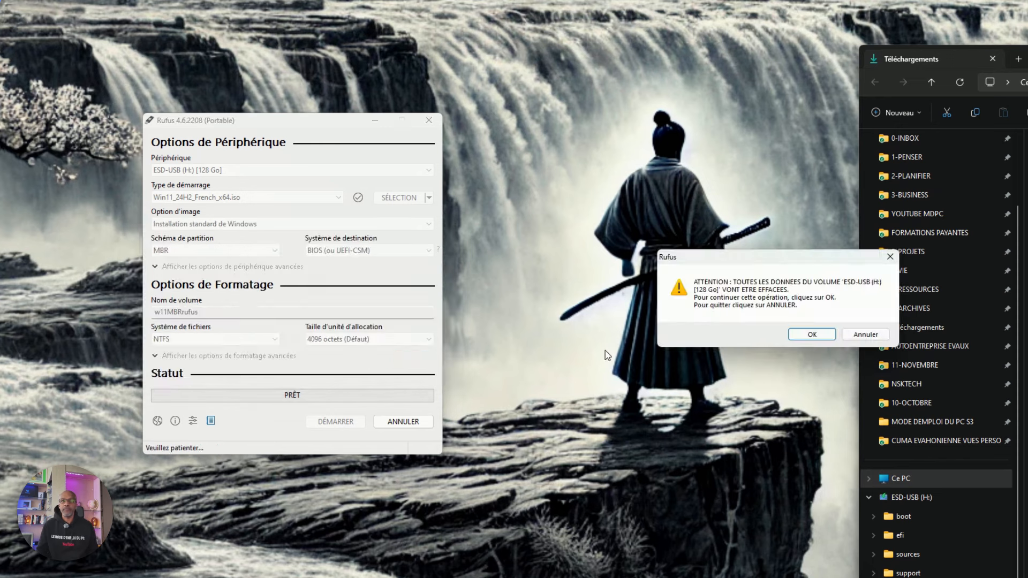
drag(772, 259, 623, 261)
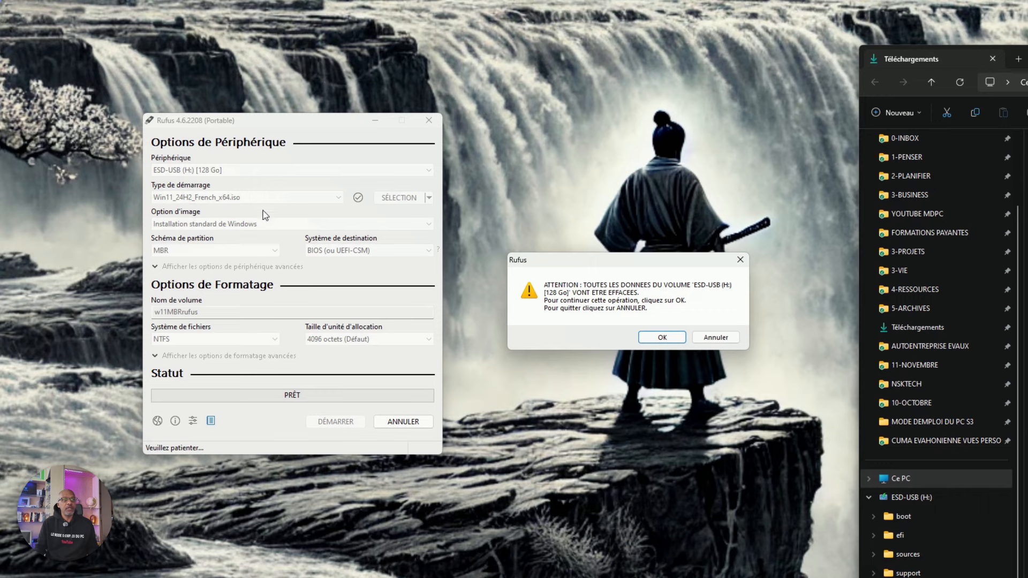
click(652, 336)
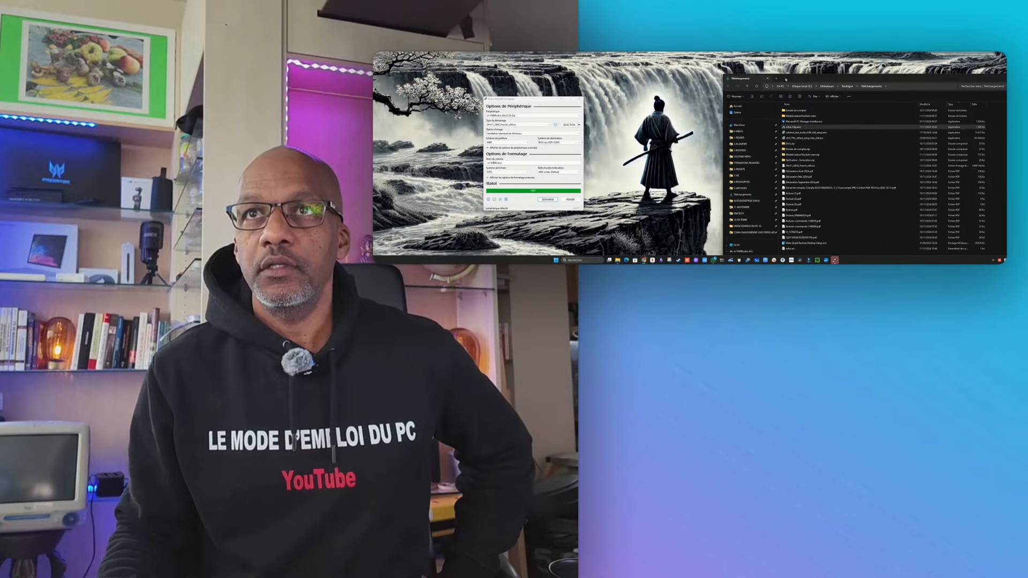
Show the contents of the w11MBRrufus (H:) drive in the file explorer and close Rufus.
drag(812, 75, 781, 51)
click(712, 228)
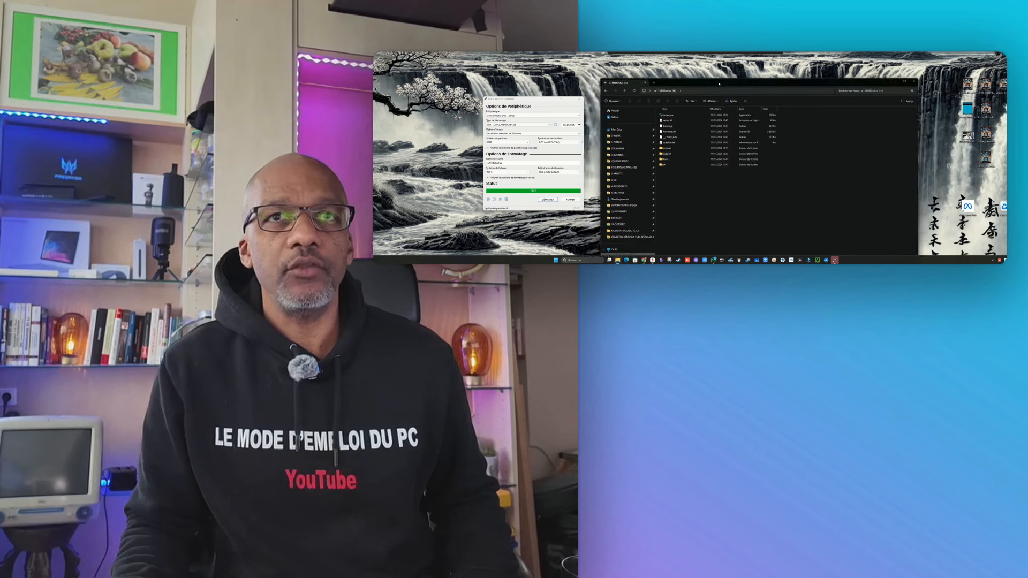
drag(529, 99, 460, 92)
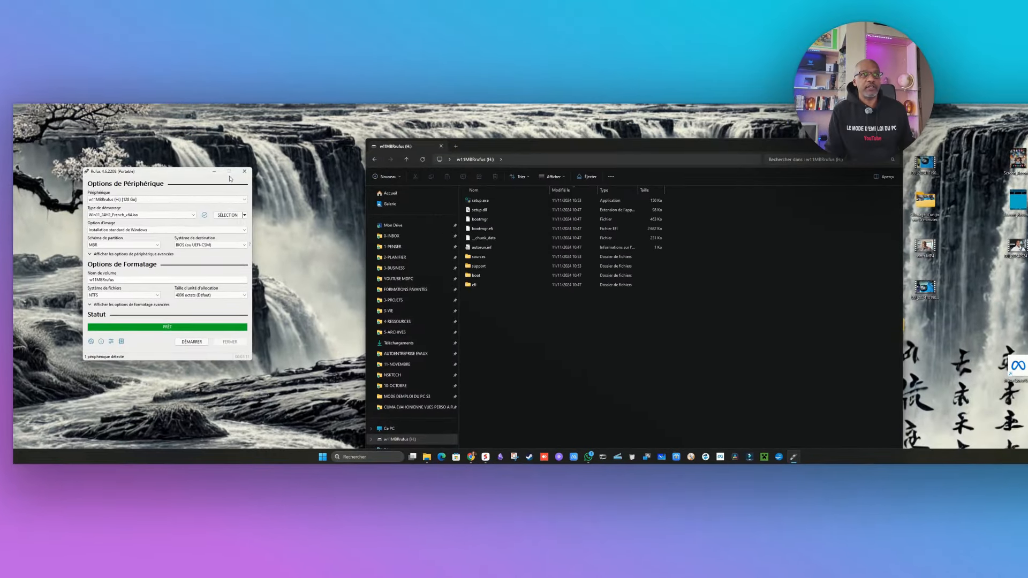
click(258, 325)
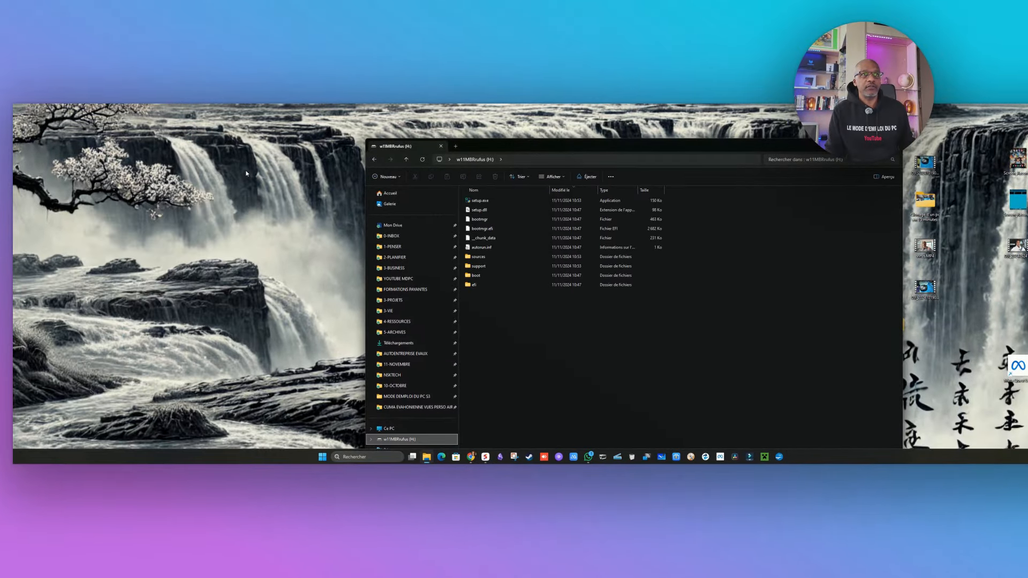
Create a new text document in the sources folder of the w11MBRrufus (H:) drive.
drag(480, 140, 178, 138)
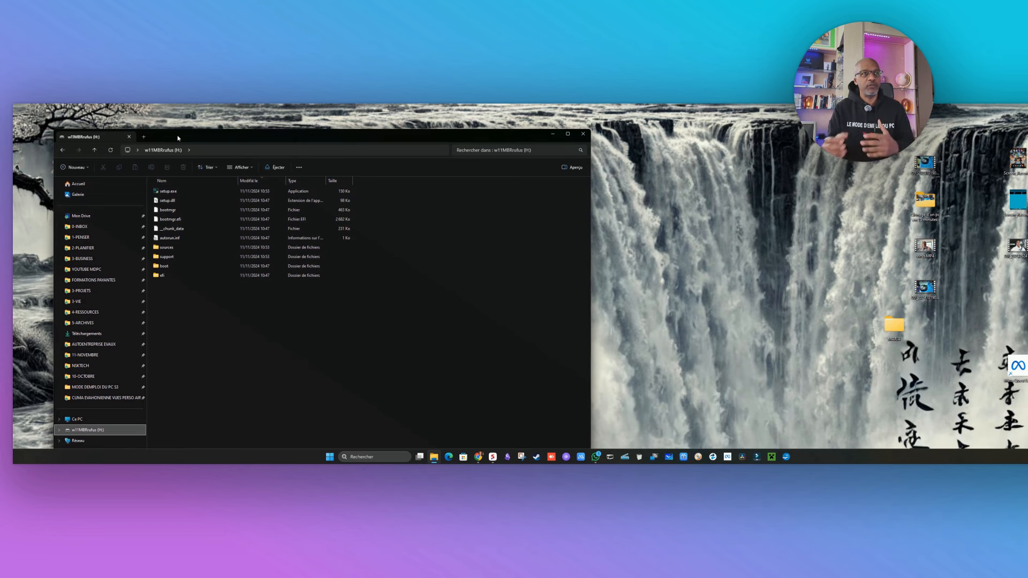
double_click(169, 249)
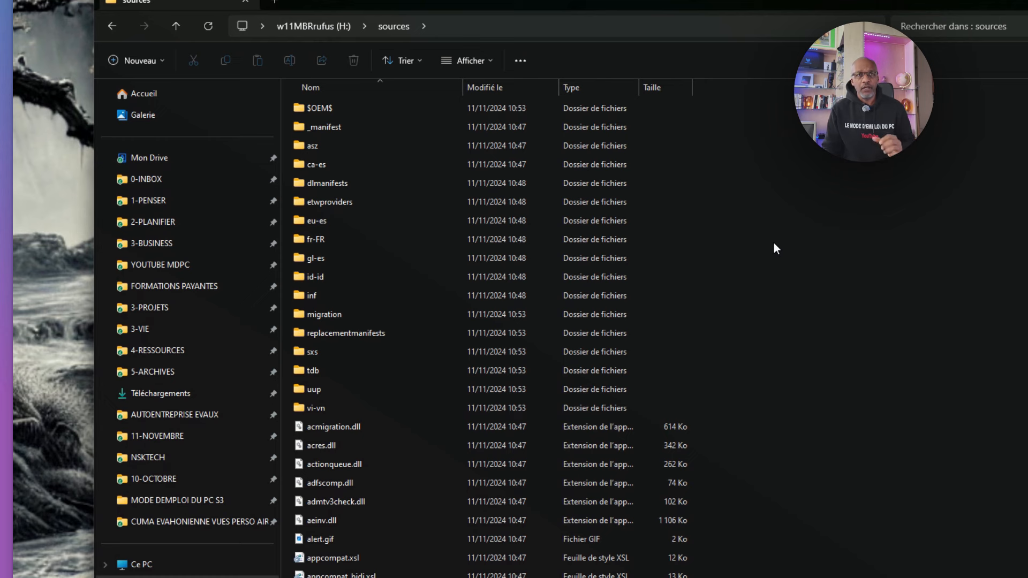
right_click(766, 190)
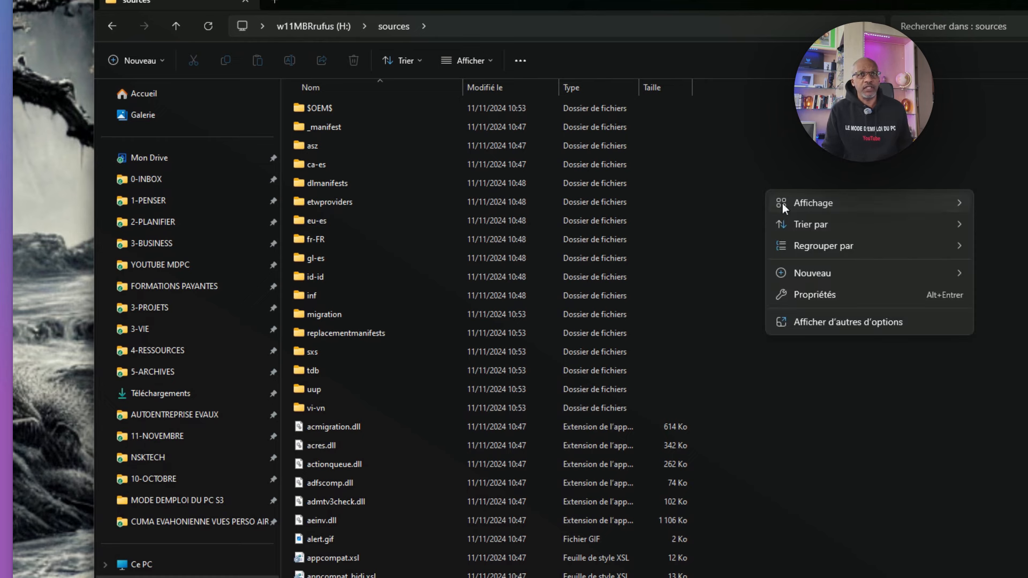
mouse_move(830, 275)
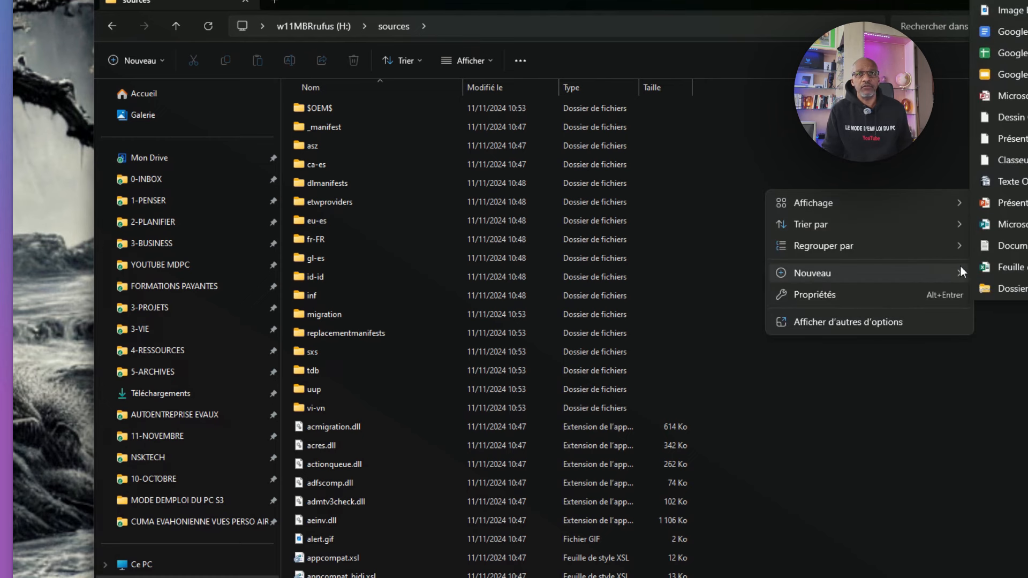
click(1025, 247)
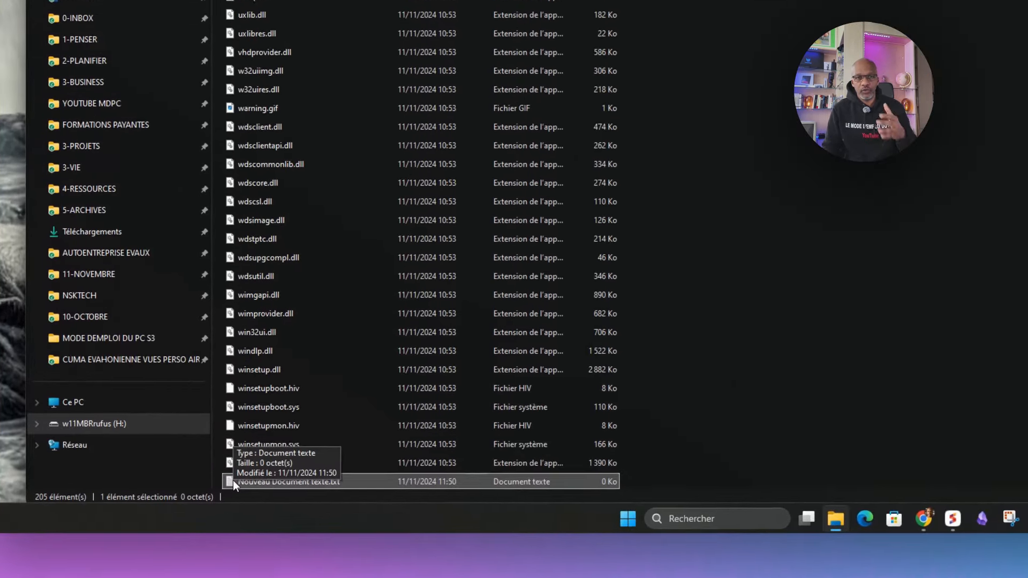
Rename the new text document in the sources folder as ei.txt and open it.
click(268, 482)
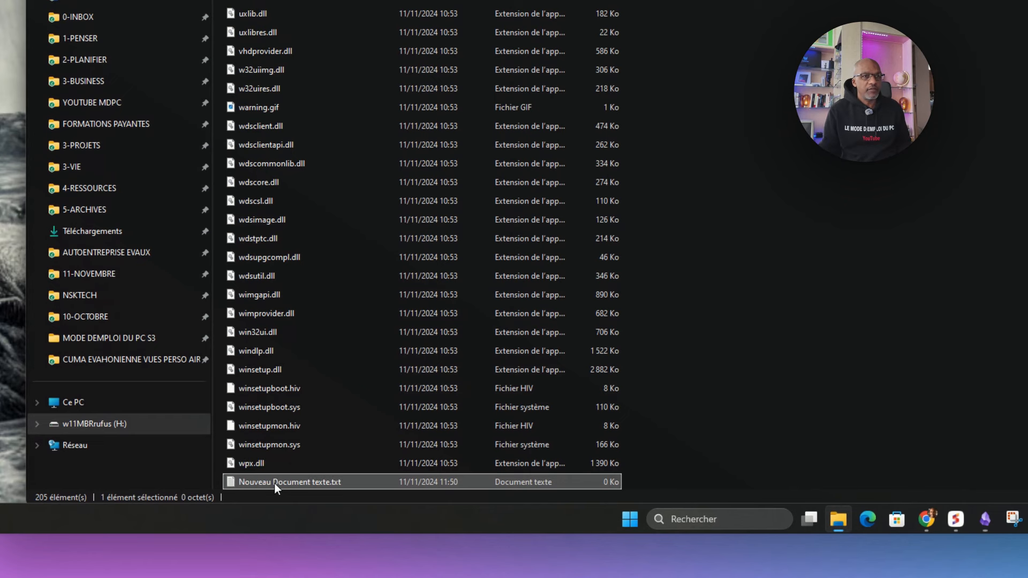
text(ei)
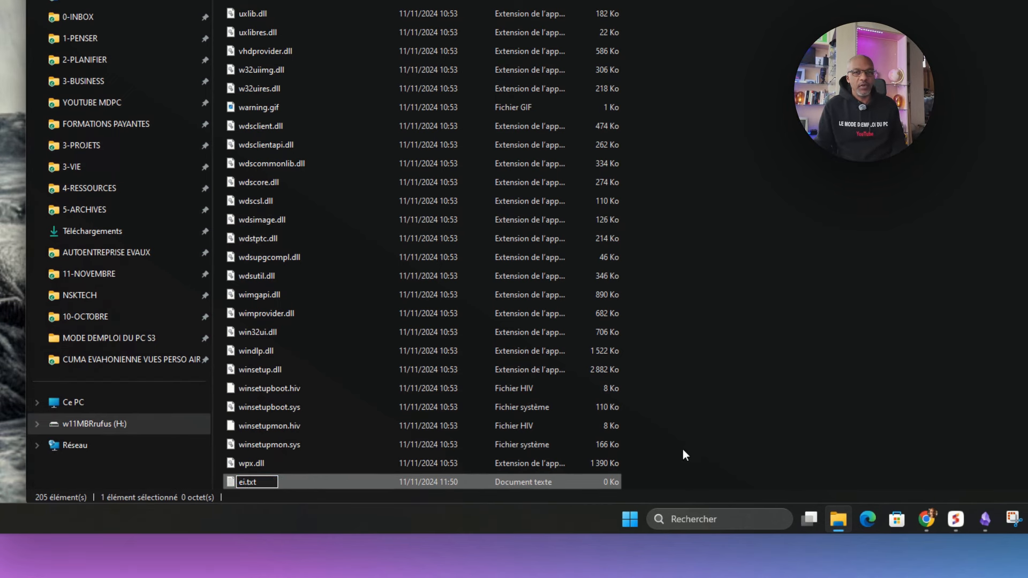
click(762, 421)
click(233, 480)
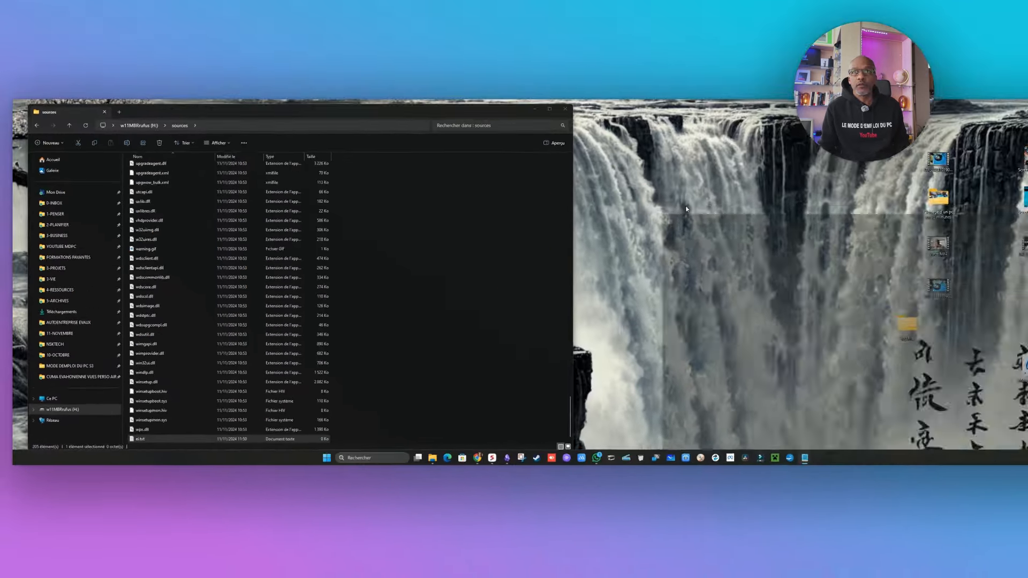
Write the lines [EditionID], Professional, [Channel] and Retail in ei.txt, save the changes and close the file.
drag(759, 210, 155, 159)
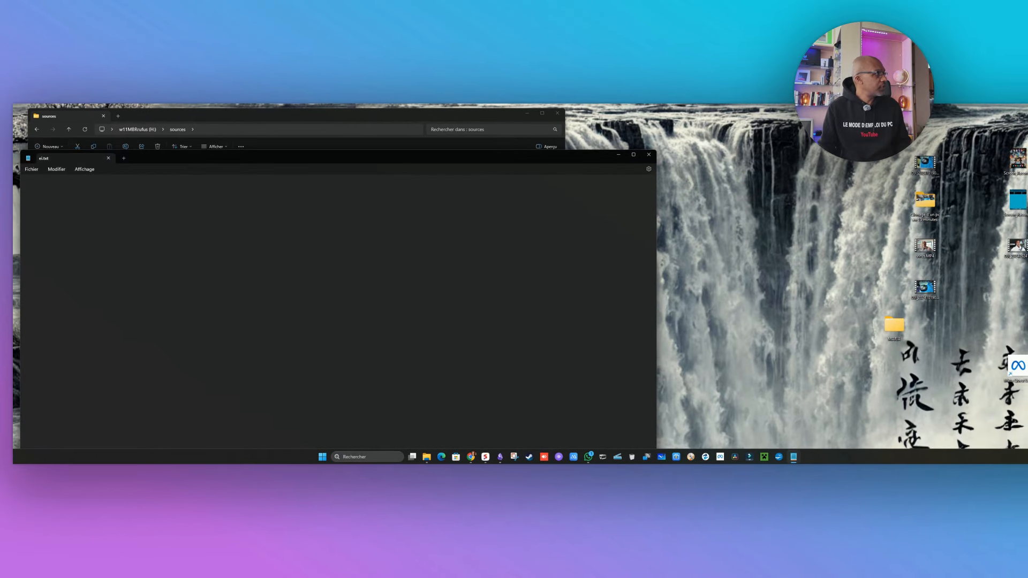
key(alt+Tab)
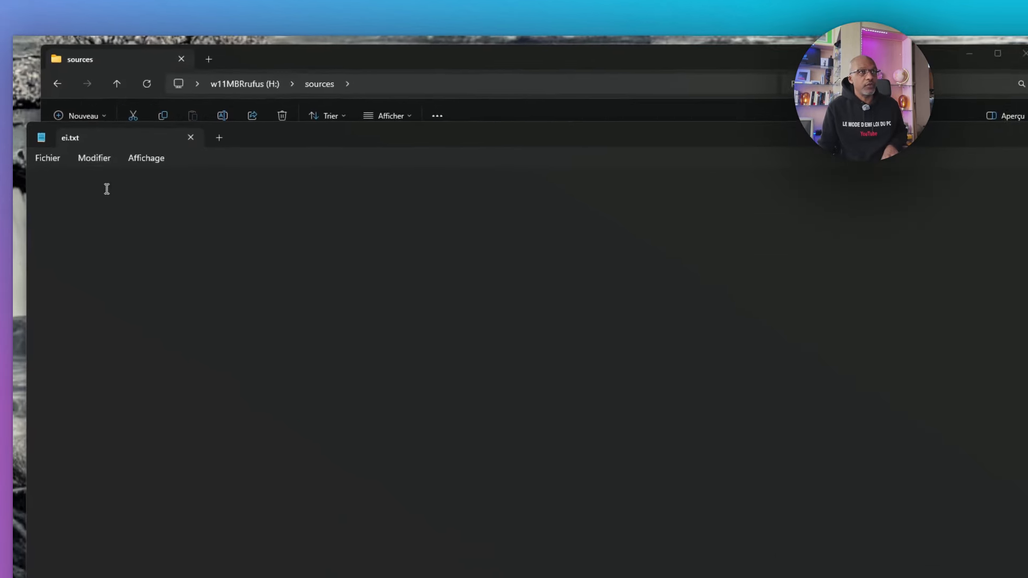
click(58, 191)
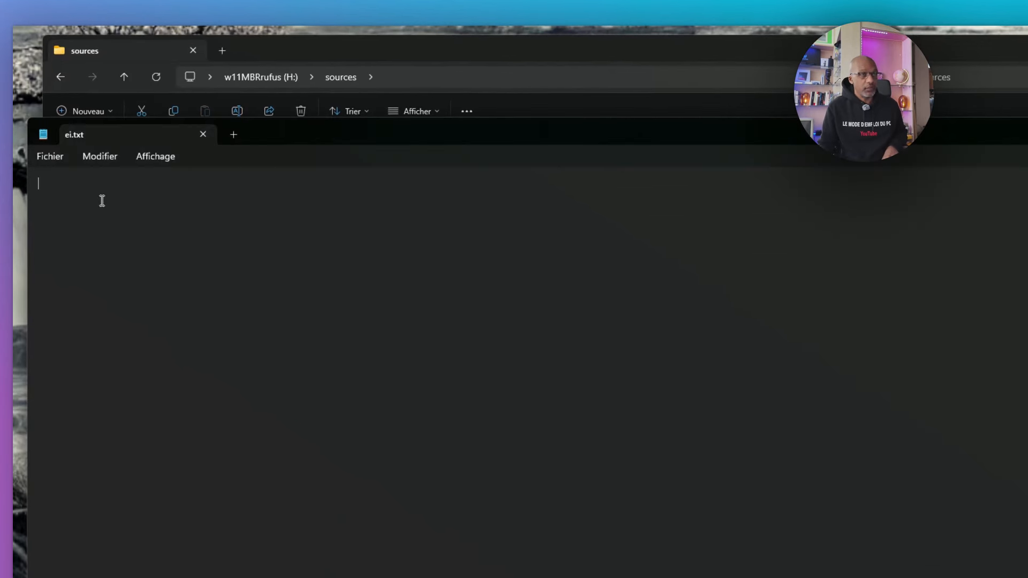
text([EditionID] Professional [Channel] Retail)
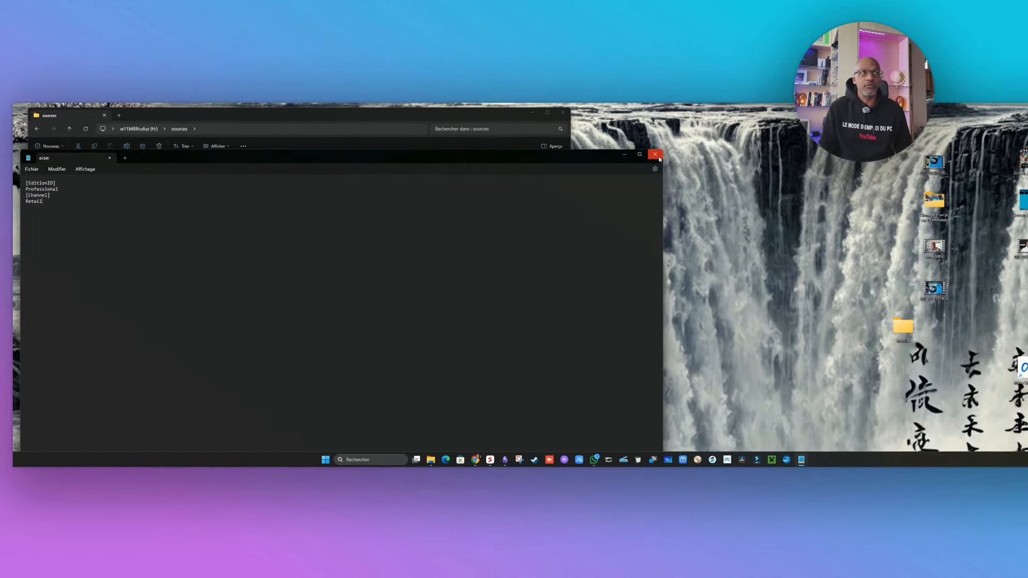
click(651, 154)
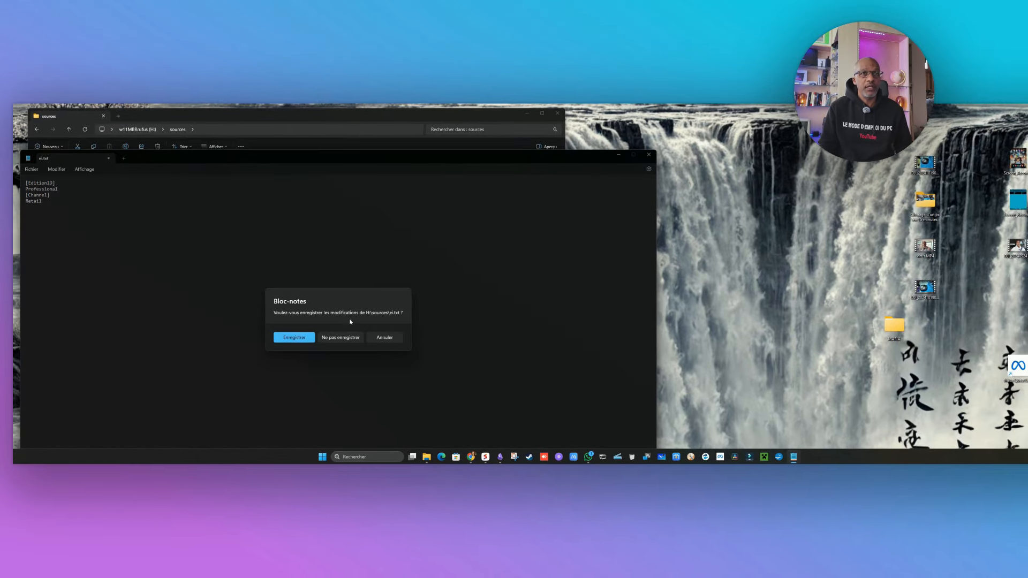
click(295, 338)
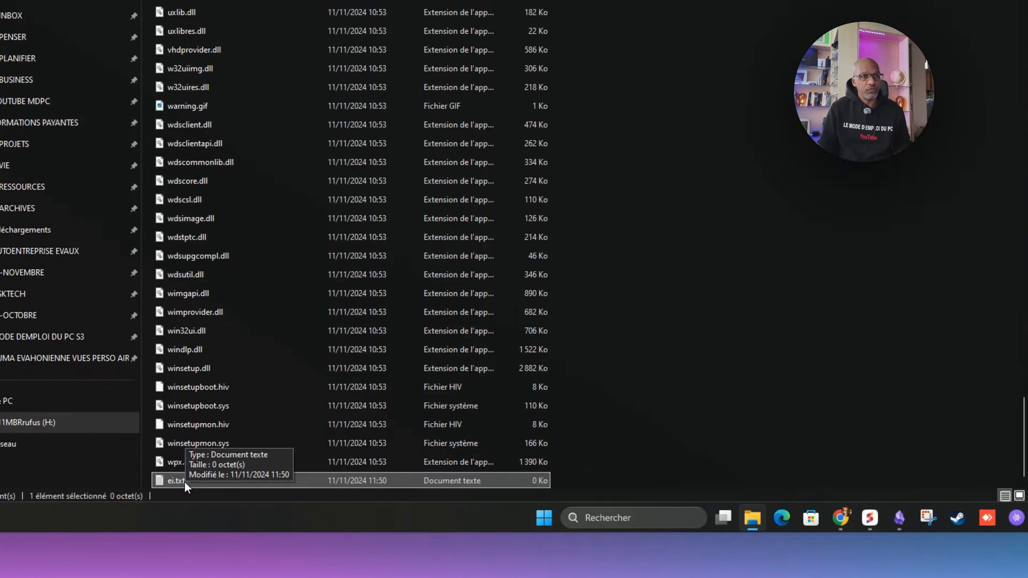
Rename ei.txt in the sources folder as ei.cfg and confirm the extension change.
right_click(184, 480)
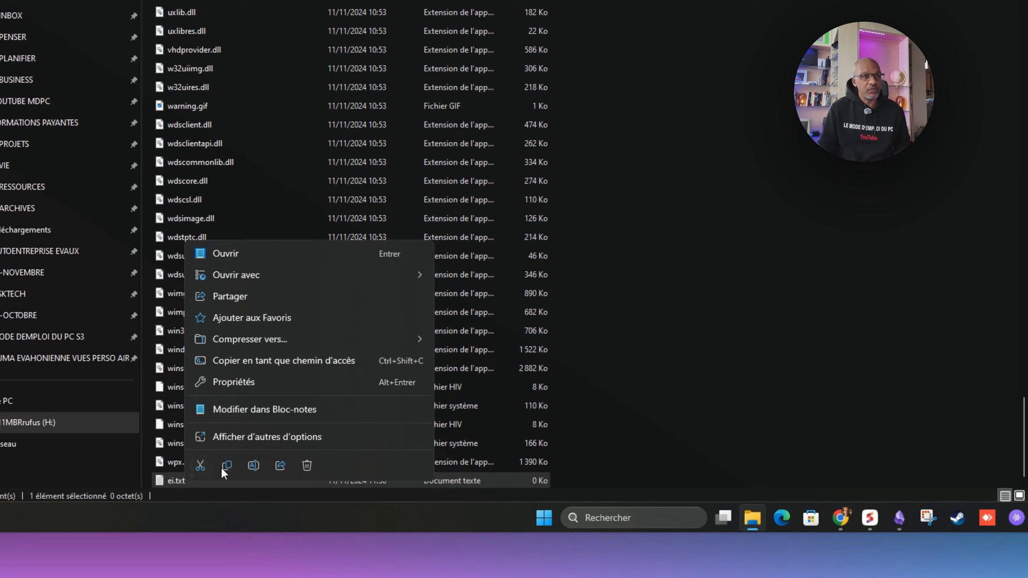
click(254, 466)
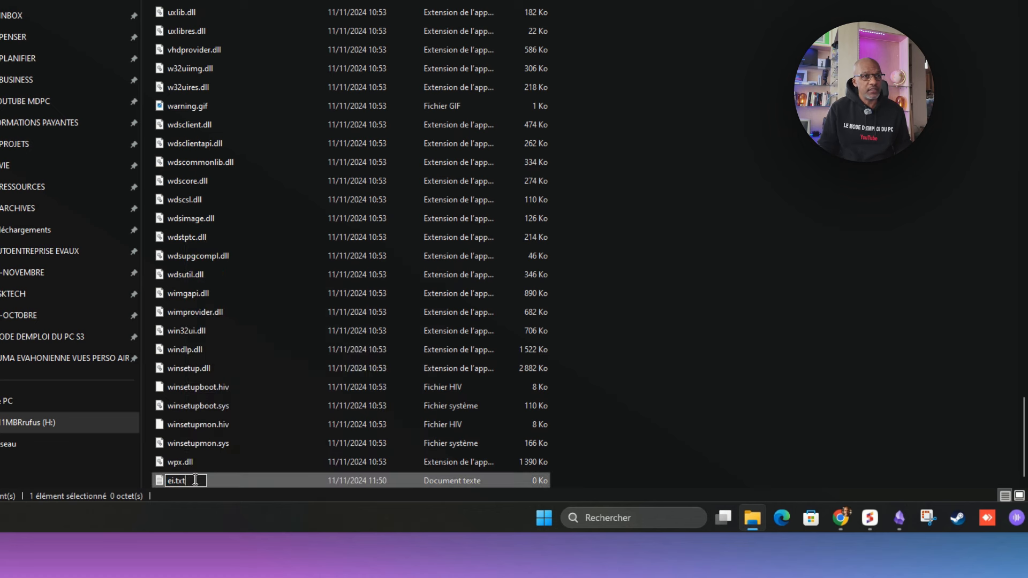
key(BackSpace)
key(BackSpace)
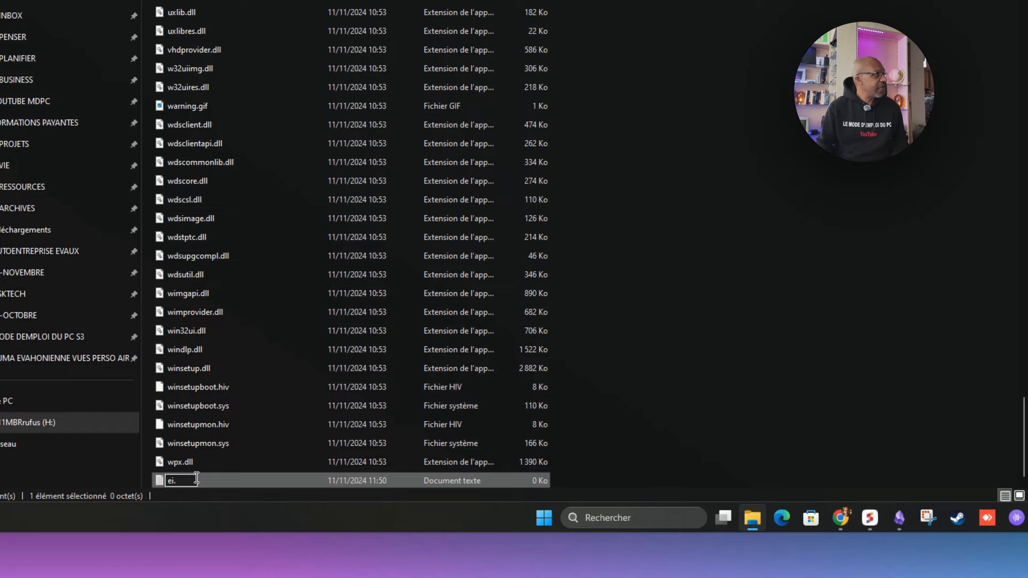
text(cfg)
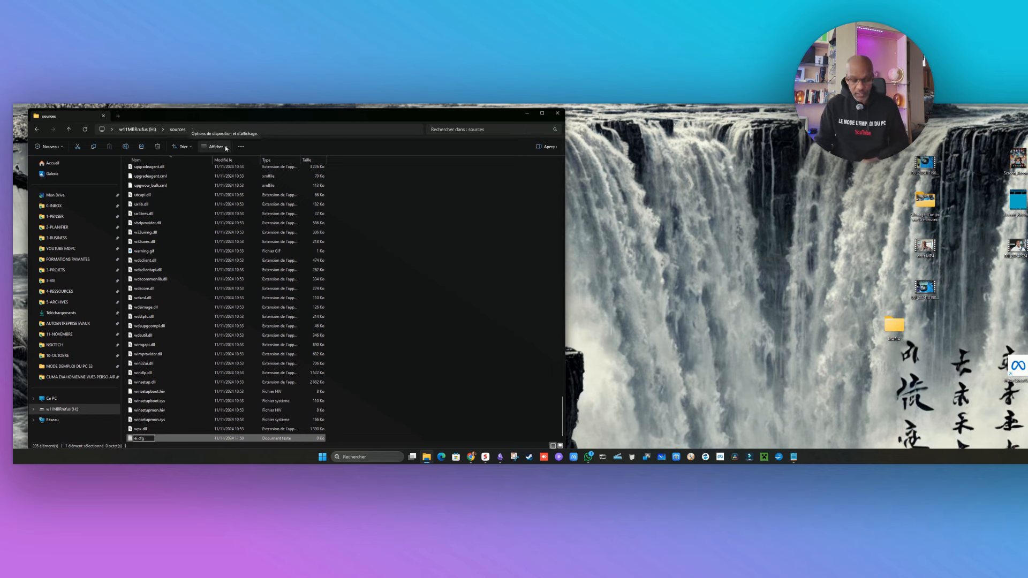
click(220, 306)
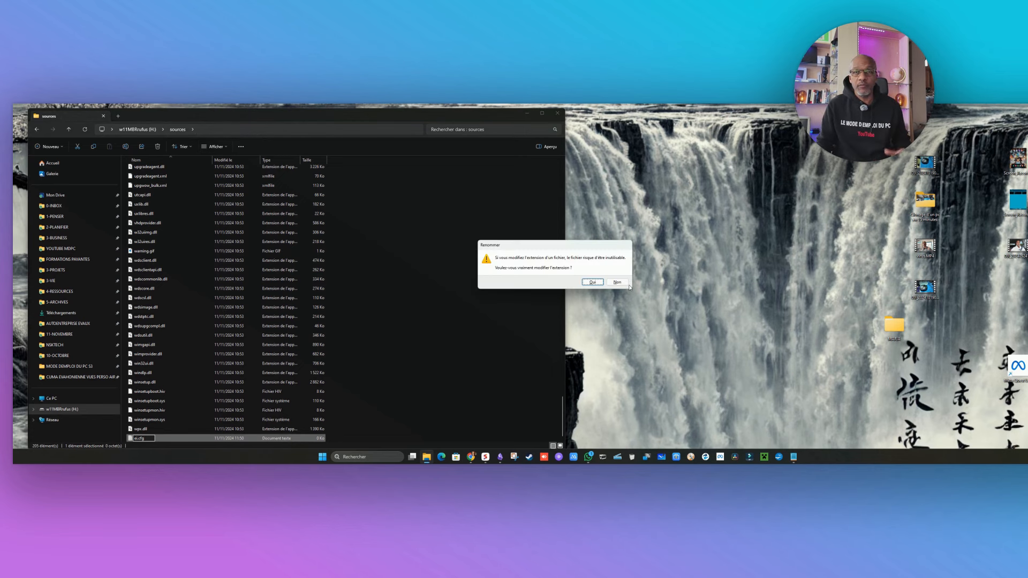
click(598, 282)
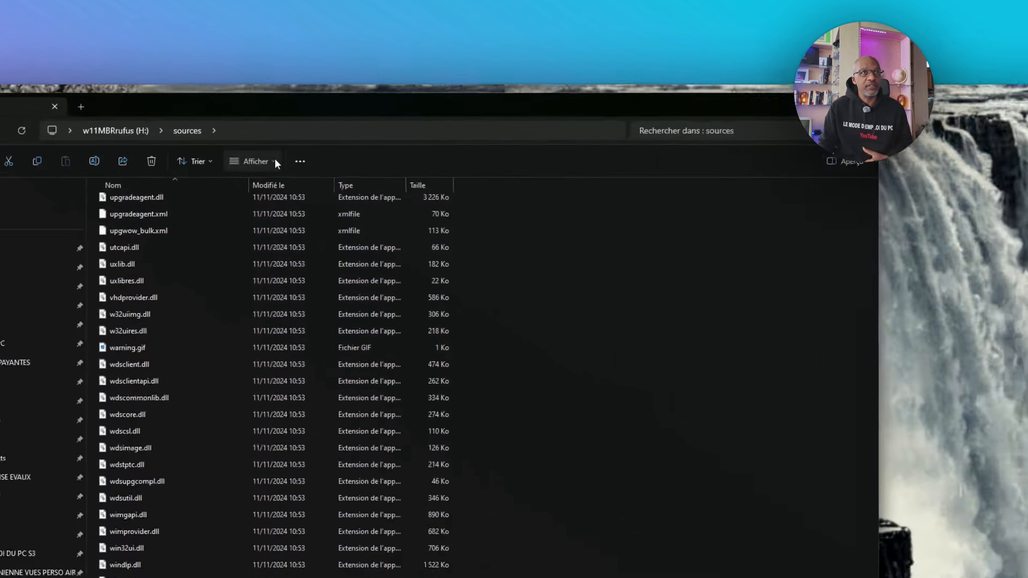
Check the file explorer's display options for file name extensions.
click(225, 146)
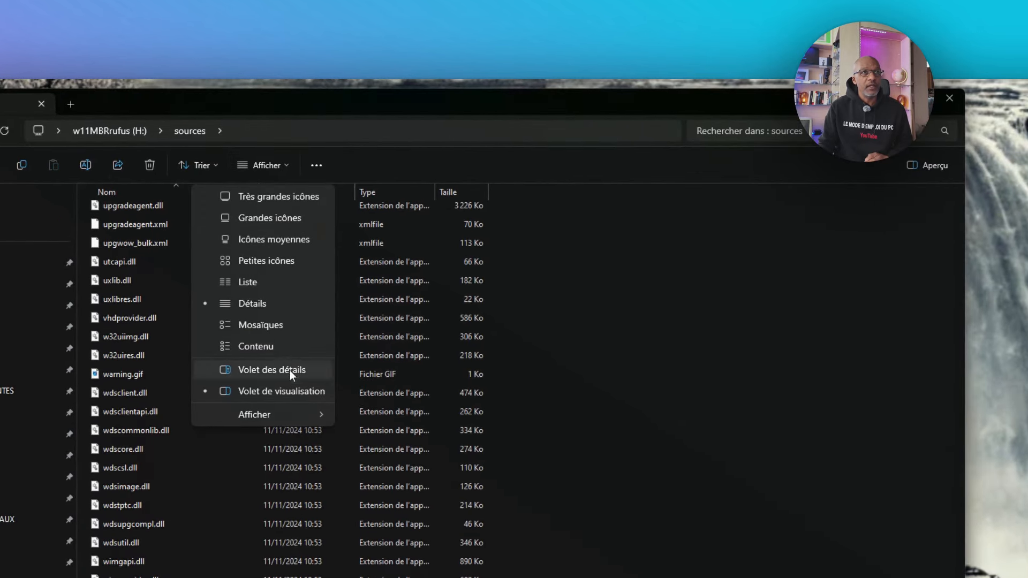
mouse_move(287, 415)
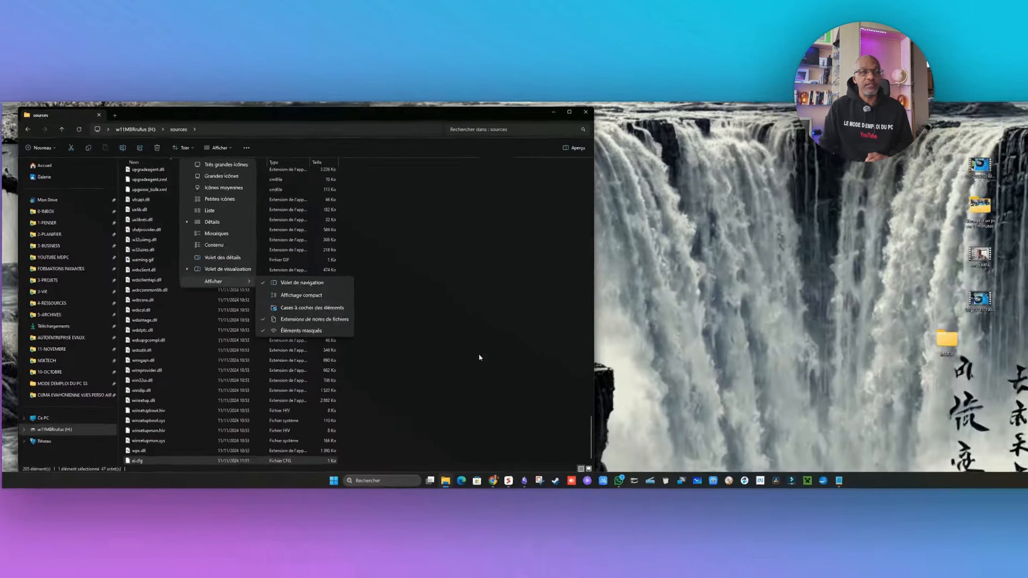
click(479, 357)
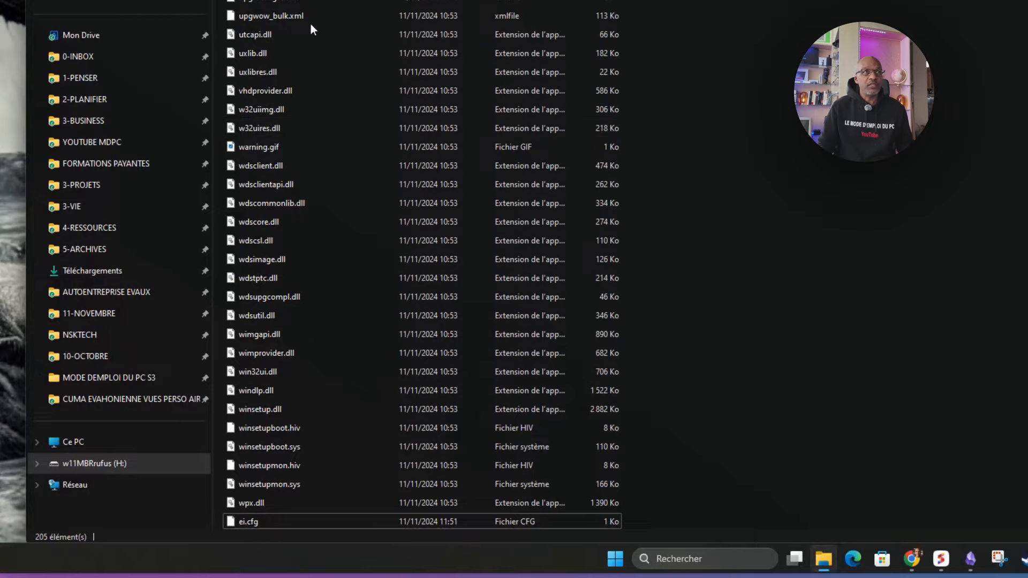
Return to the root of the w11MBRrufus (H:) drive and close the file explorer window.
scroll(310, 23, up, 3)
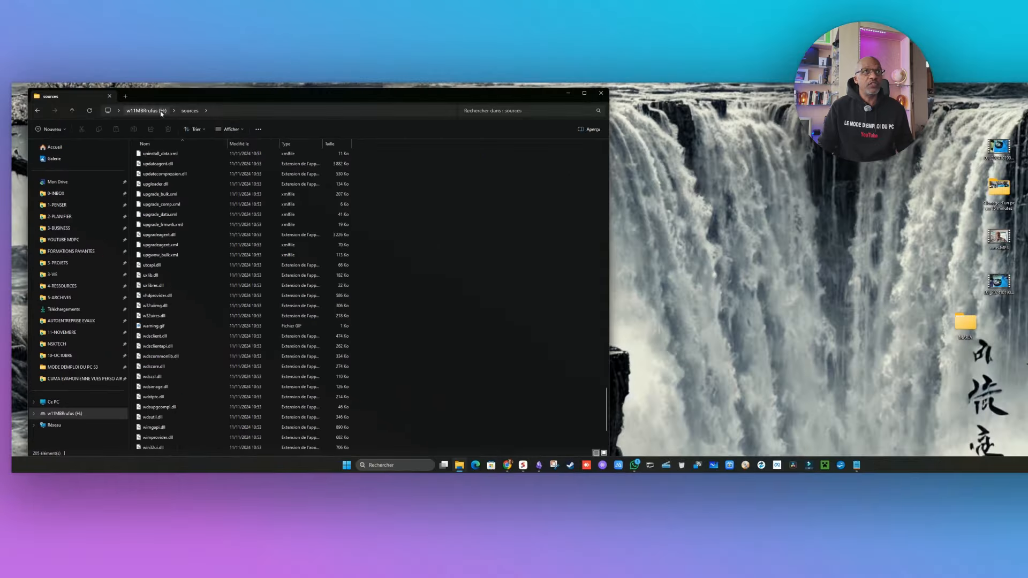
click(160, 112)
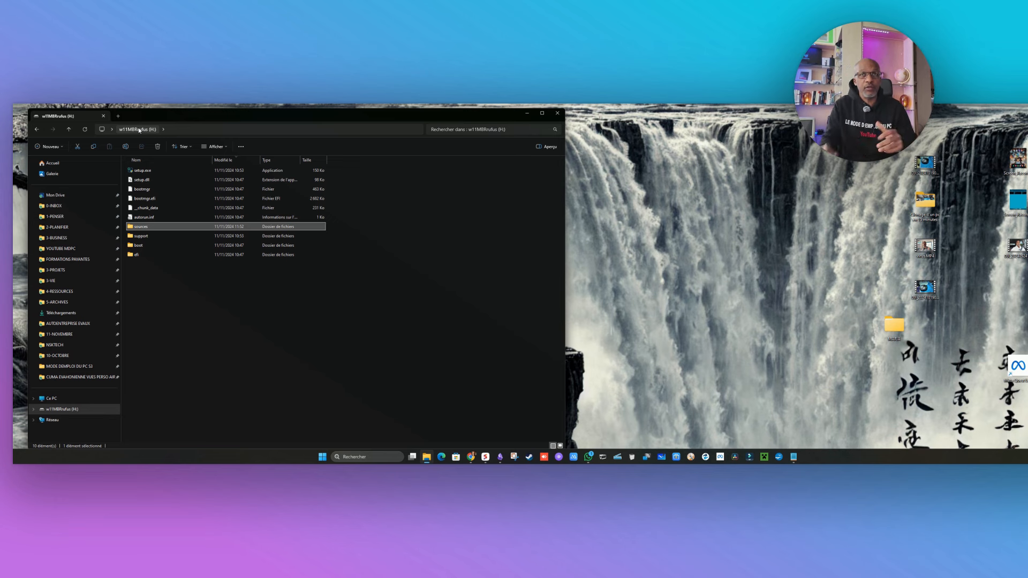
click(557, 113)
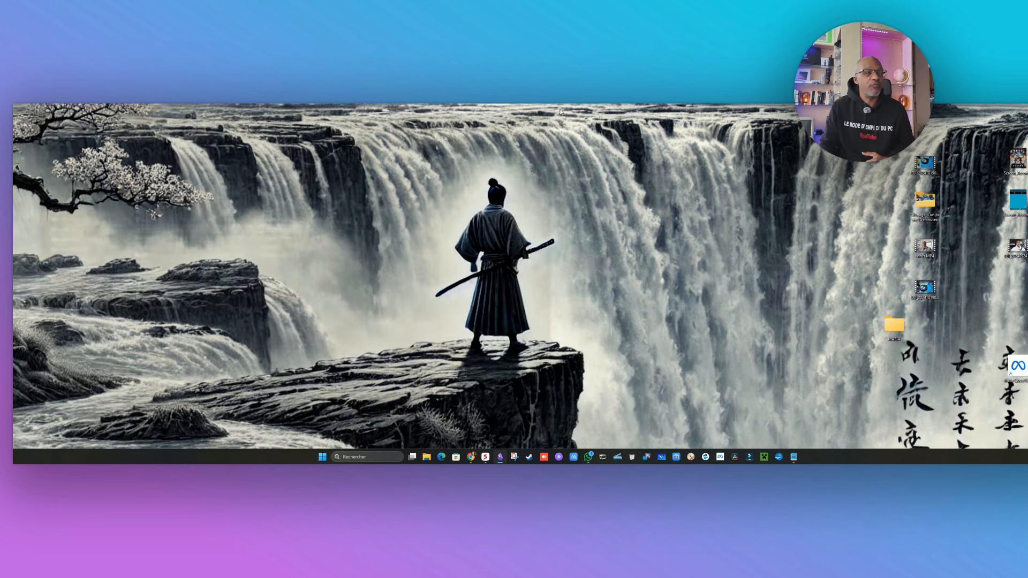